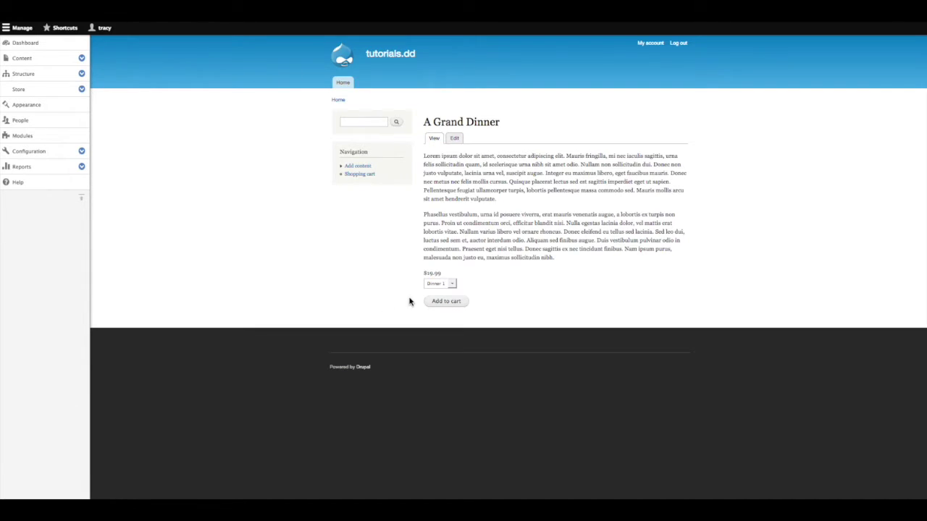
Switch A Grand Dinner's product selector to Dinner 2 so the price reads $23.99
click(431, 286)
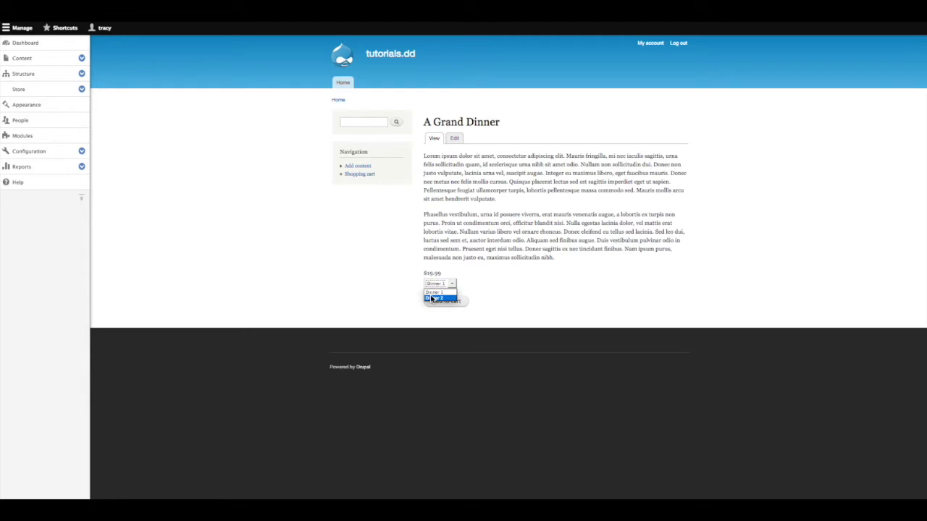
click(434, 296)
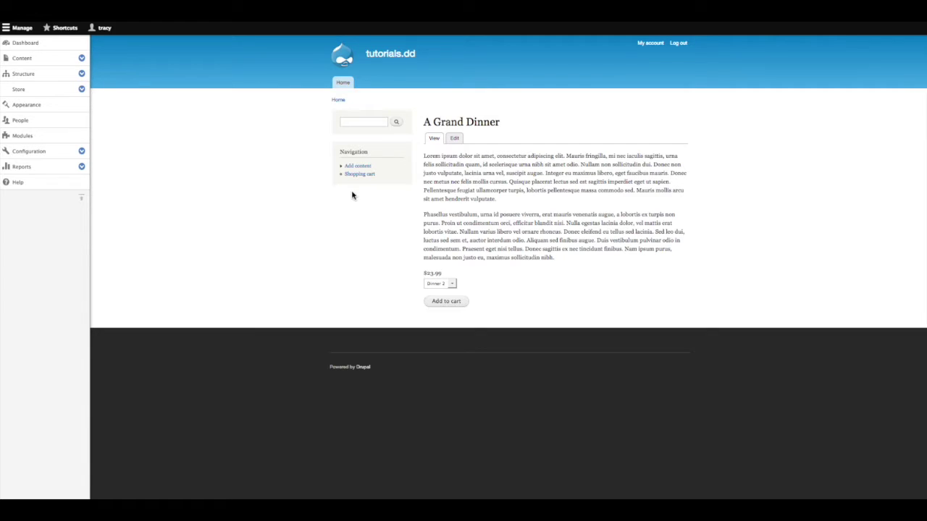
click(82, 89)
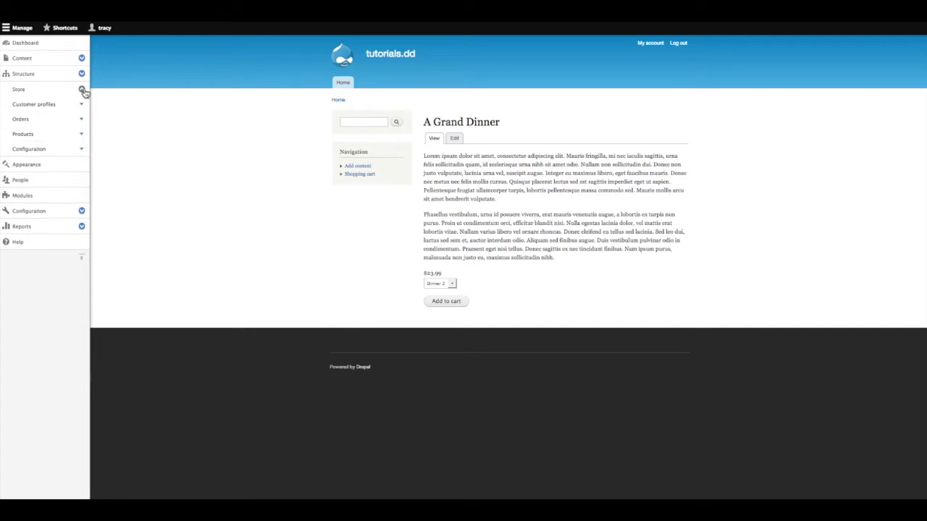
Add and save a product line item type named Event Registration (machine name event_registration)
click(88, 151)
click(41, 197)
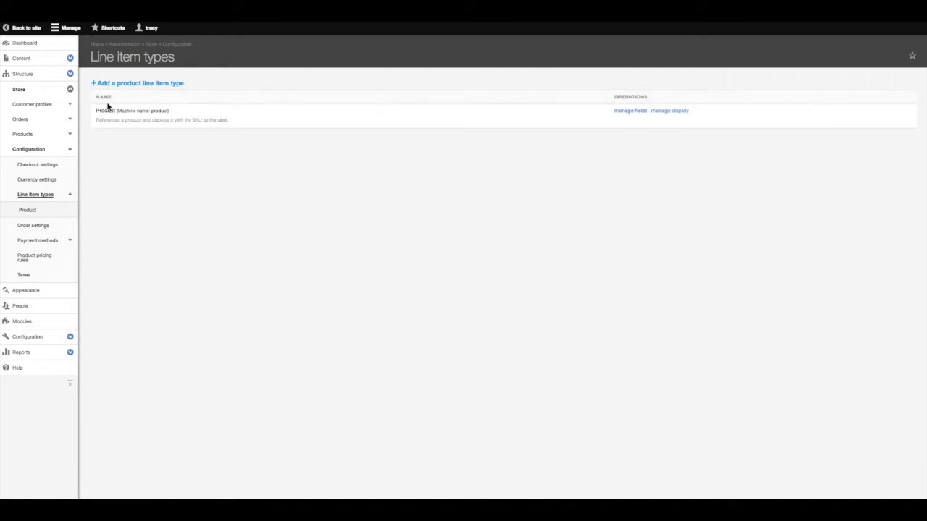
click(107, 85)
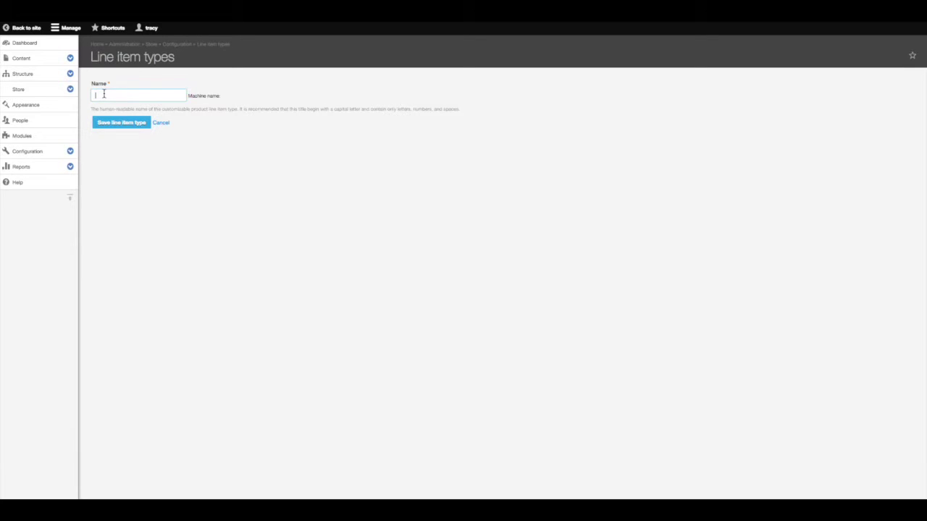
text(Event)
key(Down)
key(Down)
key(Return)
click(104, 124)
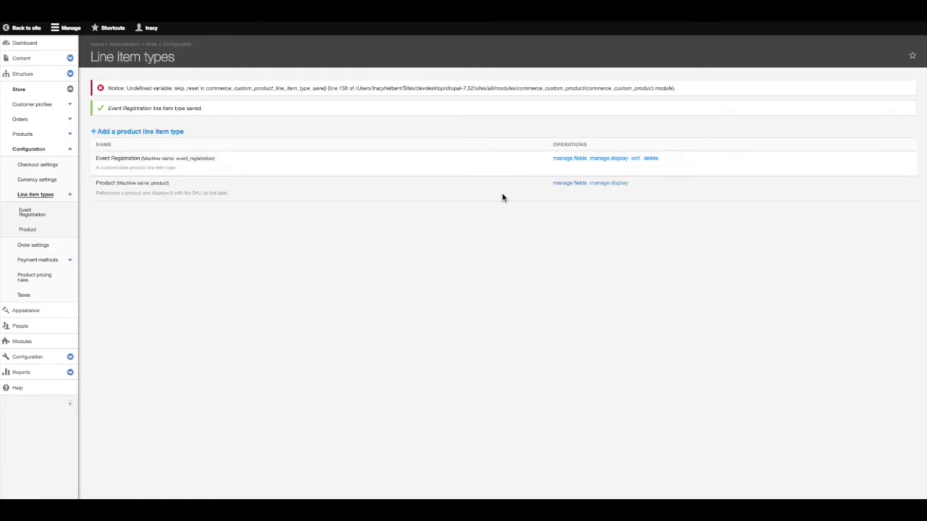
Add a List (text) field labelled Dietary Requirements to the Event Registration line item type
click(569, 159)
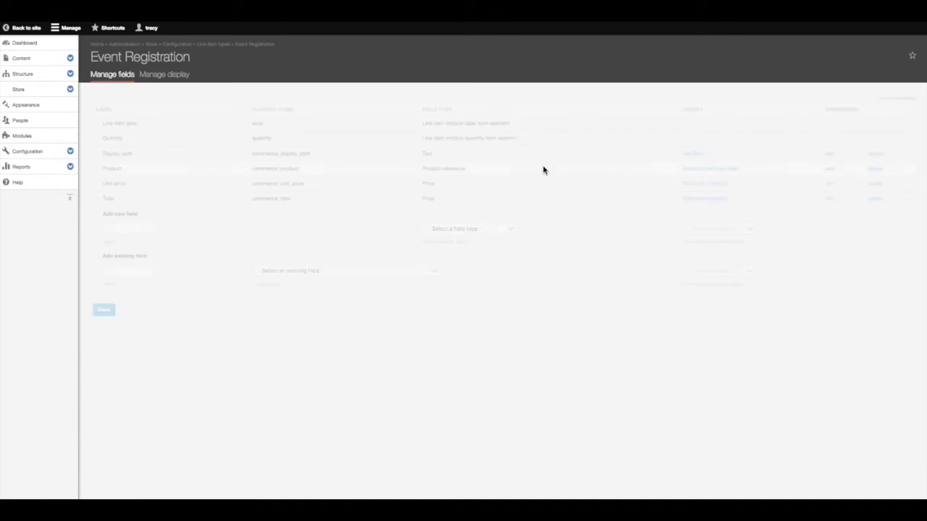
click(138, 227)
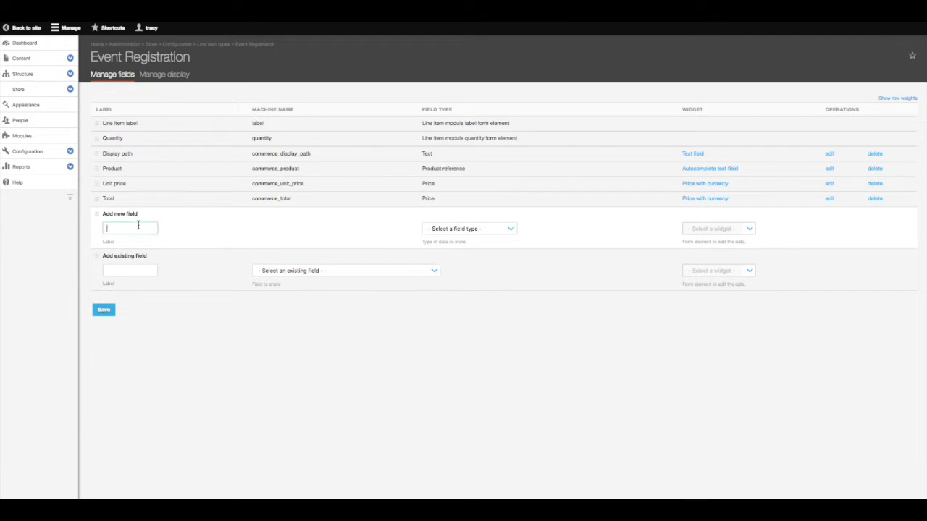
text(Dietary R)
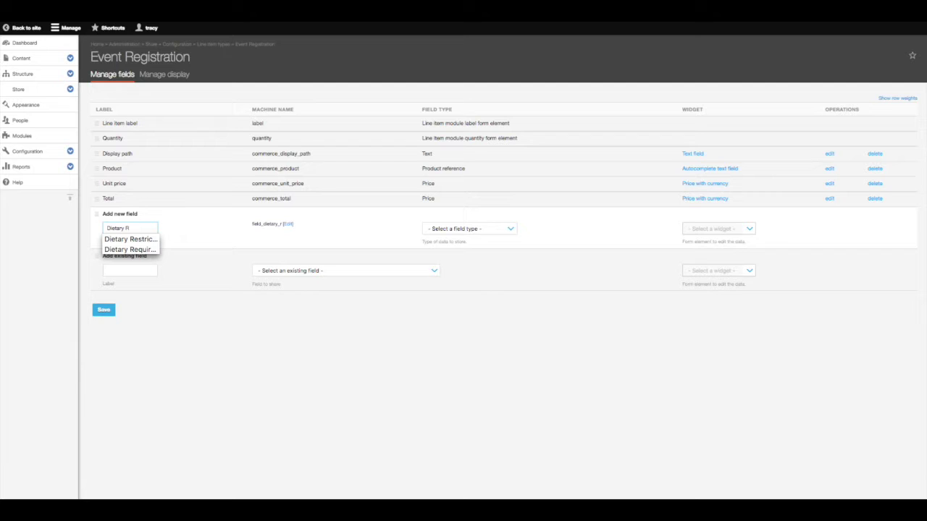
text(equirements)
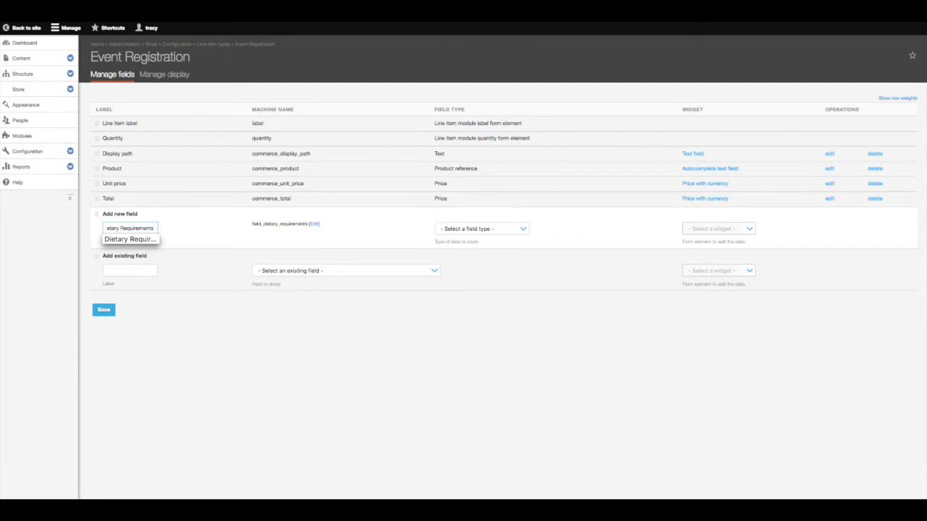
click(506, 229)
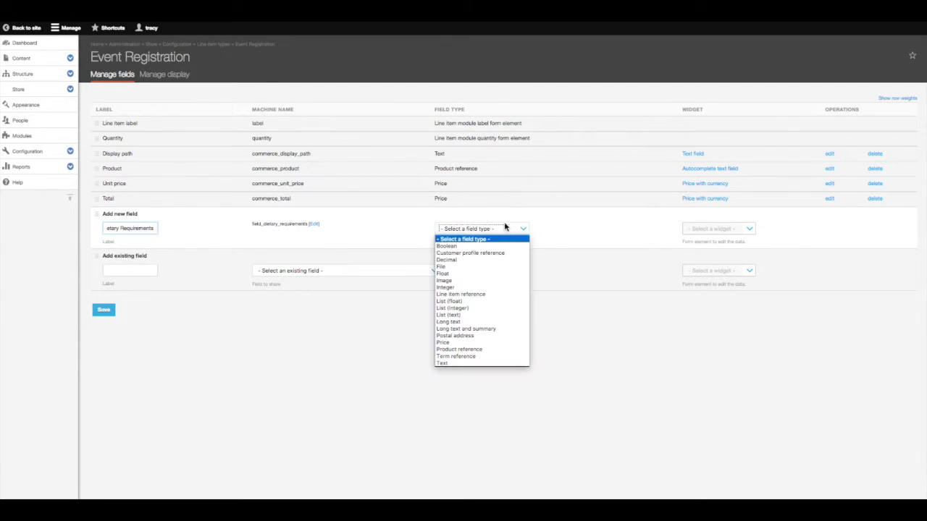
click(467, 316)
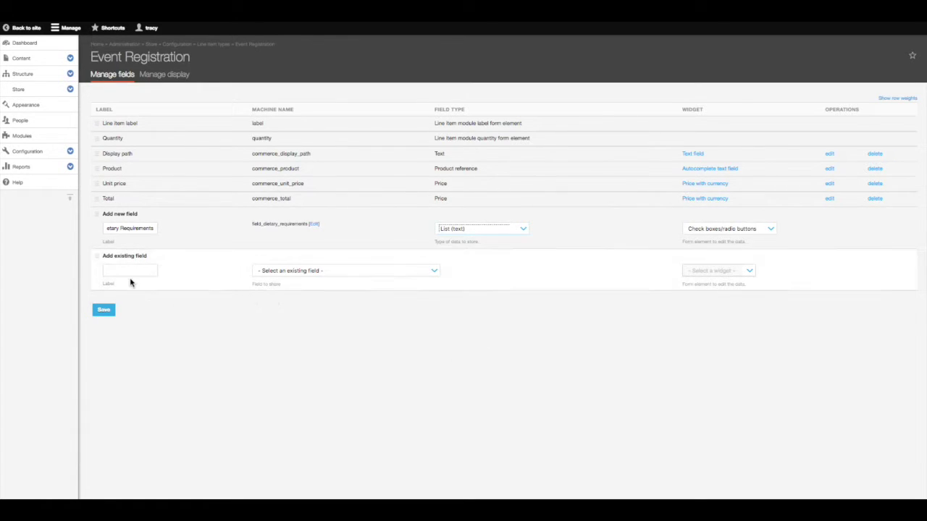
click(104, 310)
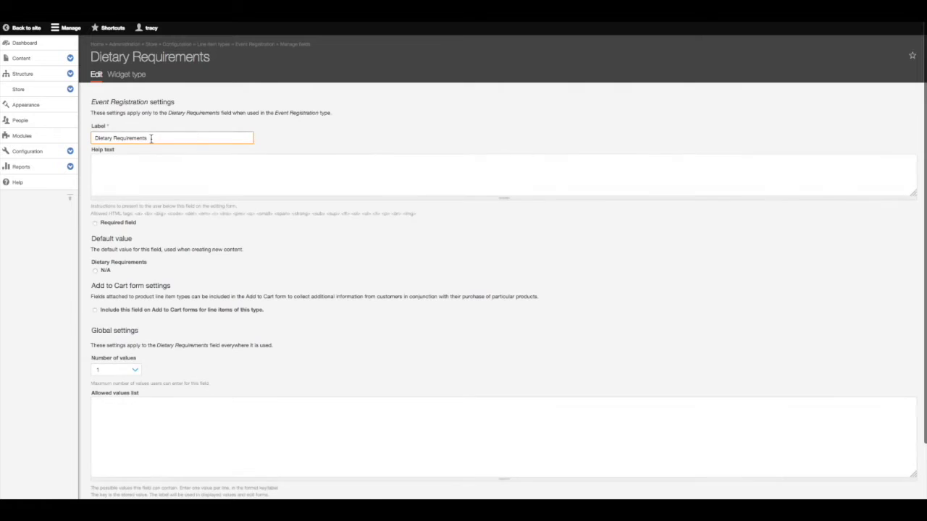
click(140, 158)
Give Dietary Requirements help text, make it required on Add to Cart, with None, Gluten Free, Vegan, Allergy, Other values
text(Please provide information on)
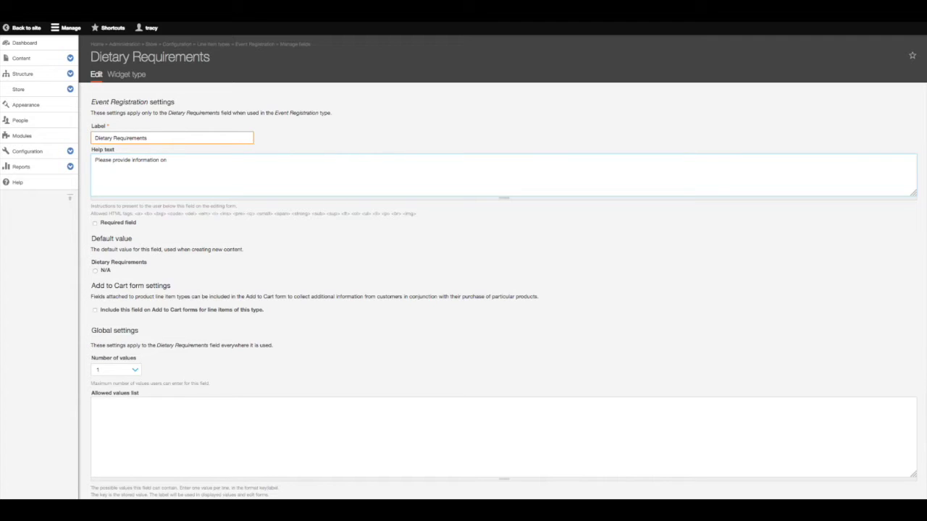
text( dietary requirements.)
click(95, 223)
scroll(106, 329, down, 1)
scroll(106, 329, down, 1)
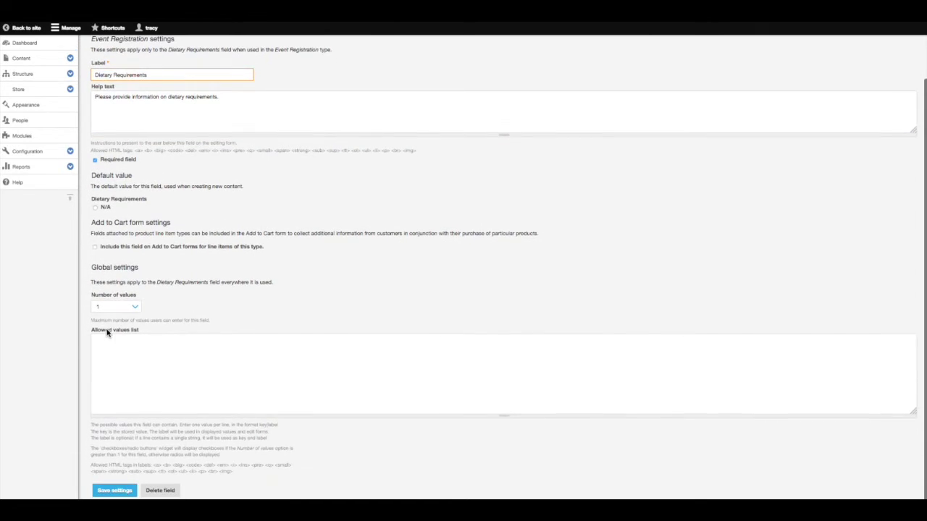
click(94, 247)
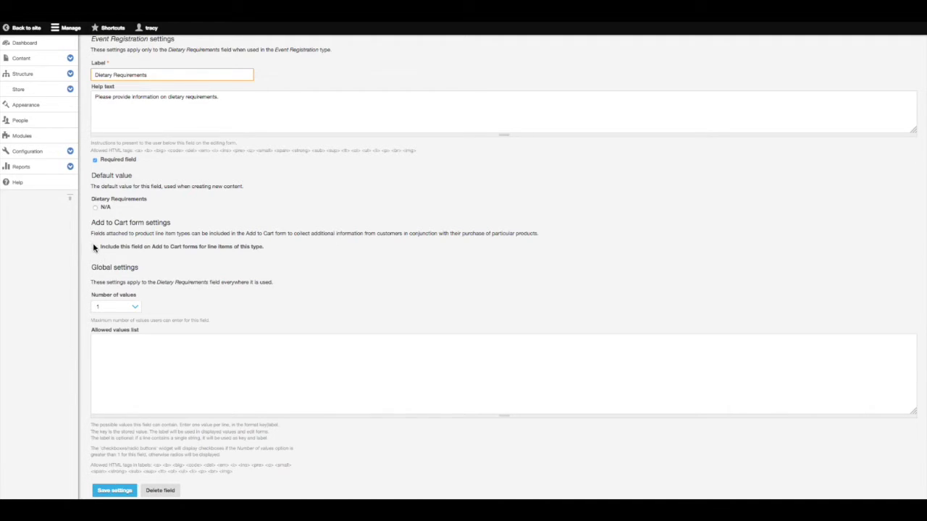
click(135, 365)
text(none|None gluten_free|Gluten Free vegan|Vegan allergy|Allergy other|Other)
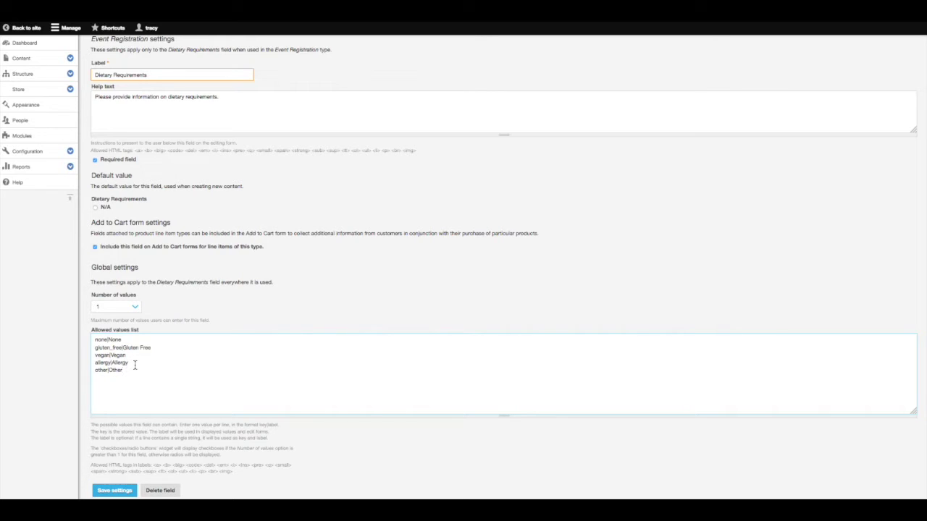
click(115, 490)
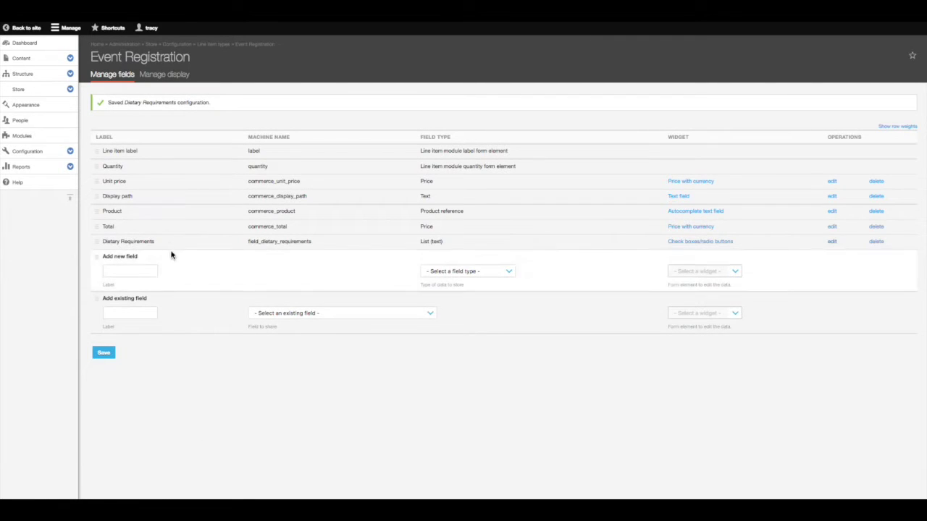
Add a Long text field labelled Allergy / Other to the Event Registration line item type
click(115, 271)
text(All)
click(127, 282)
click(453, 272)
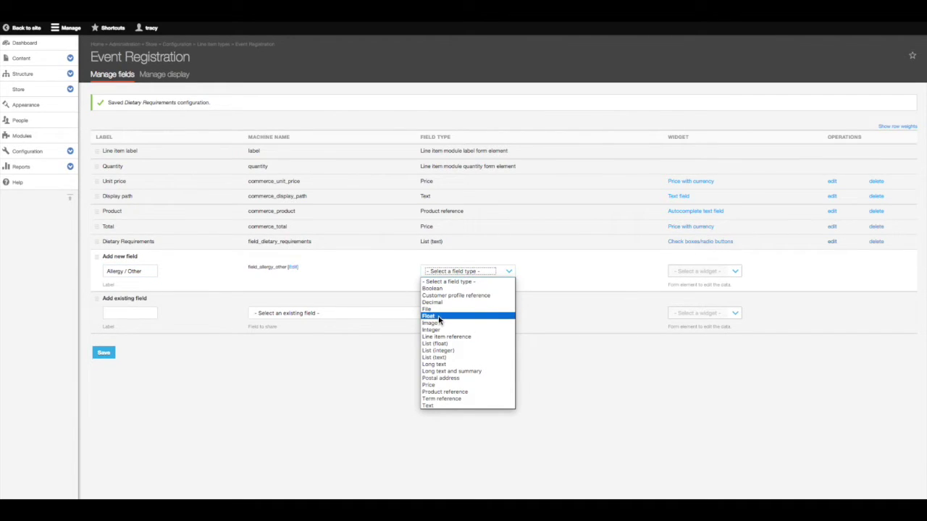
click(437, 365)
click(105, 354)
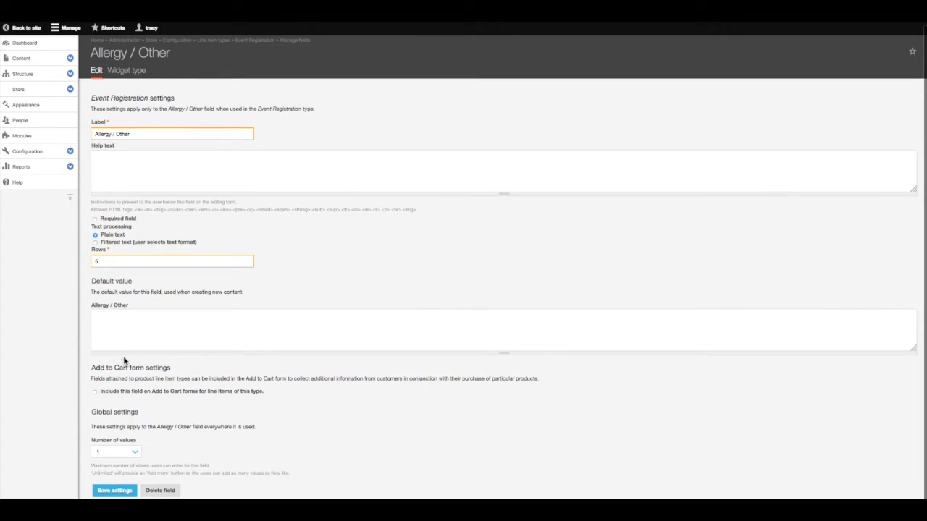
Set the Allergy / Other field to 2 rows and include it on Add to Cart forms
click(113, 261)
key(BackSpace)
text(2)
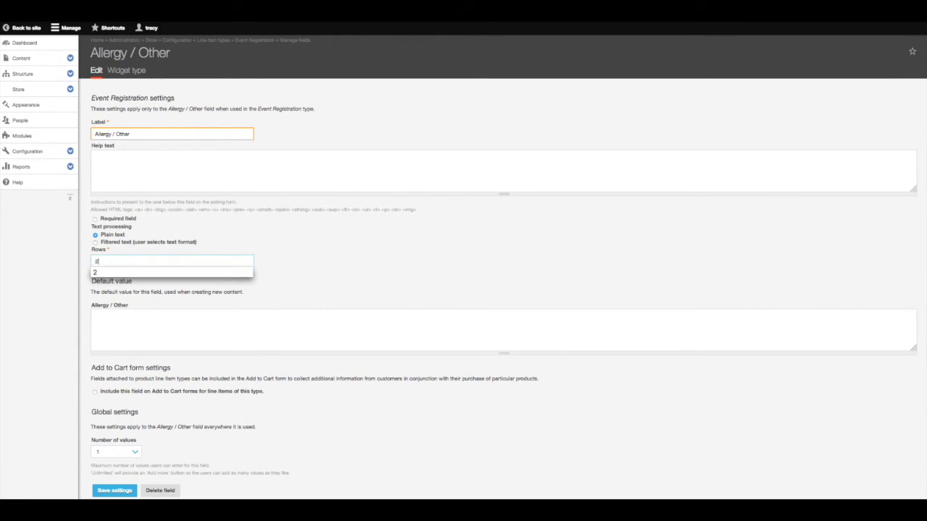
click(290, 263)
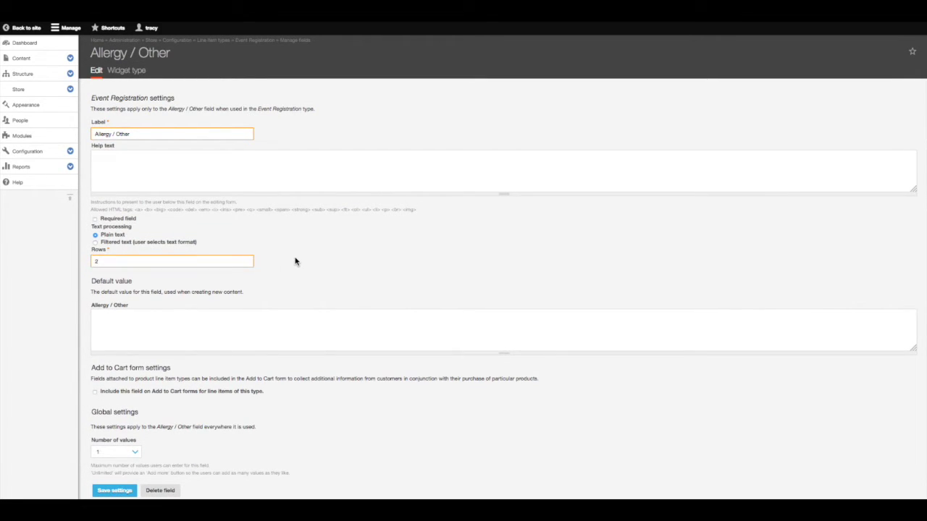
click(130, 392)
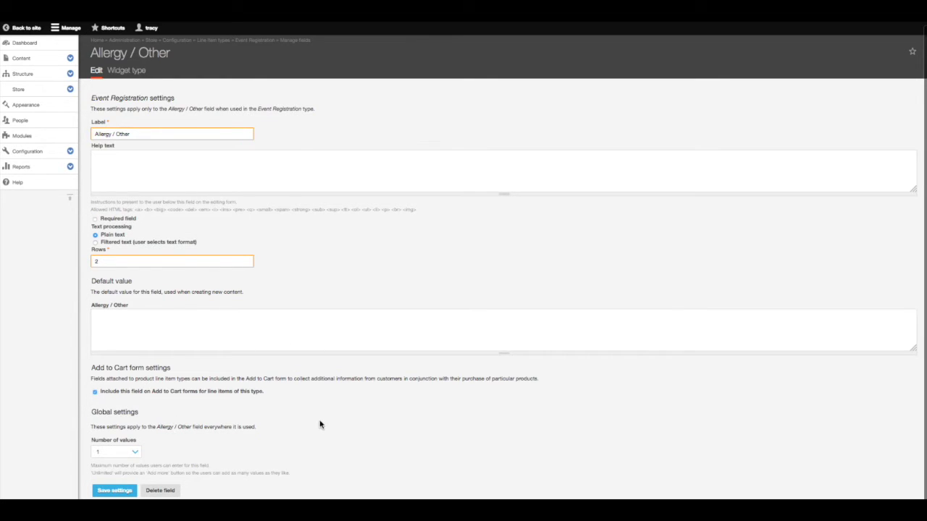
click(115, 490)
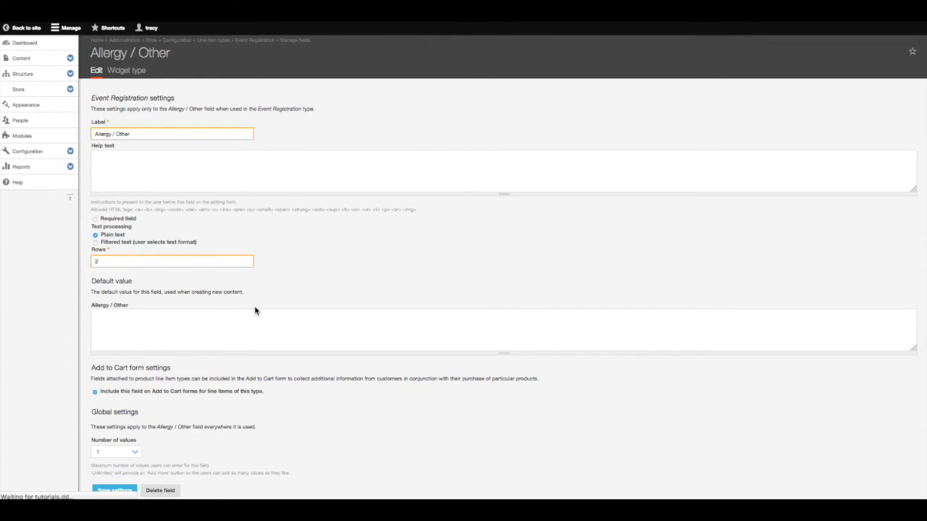
click(69, 74)
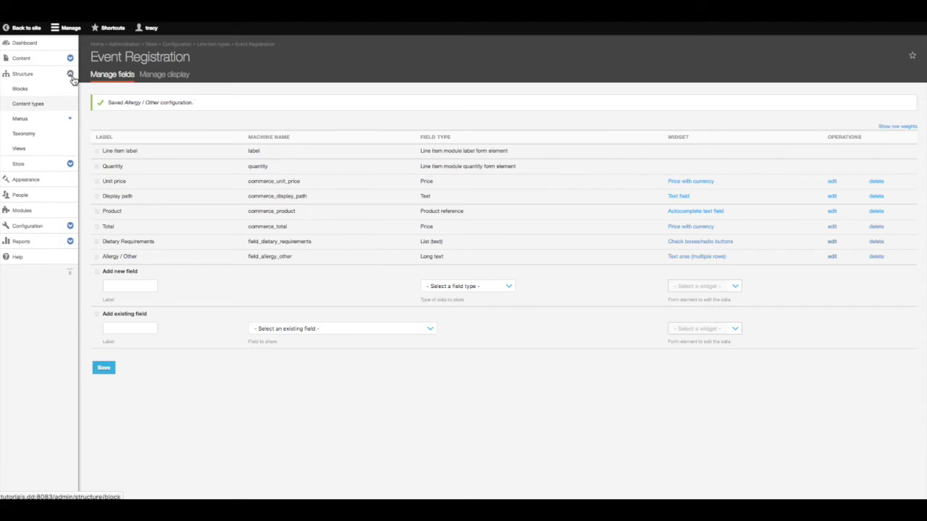
Set the Event Registration display's Product Reference Add to Cart line item type to Event Registration
click(28, 107)
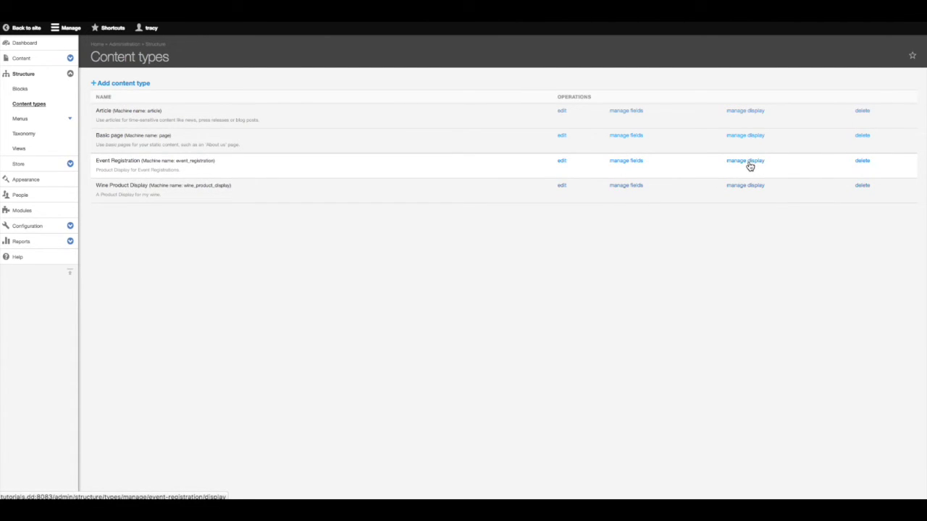
click(749, 164)
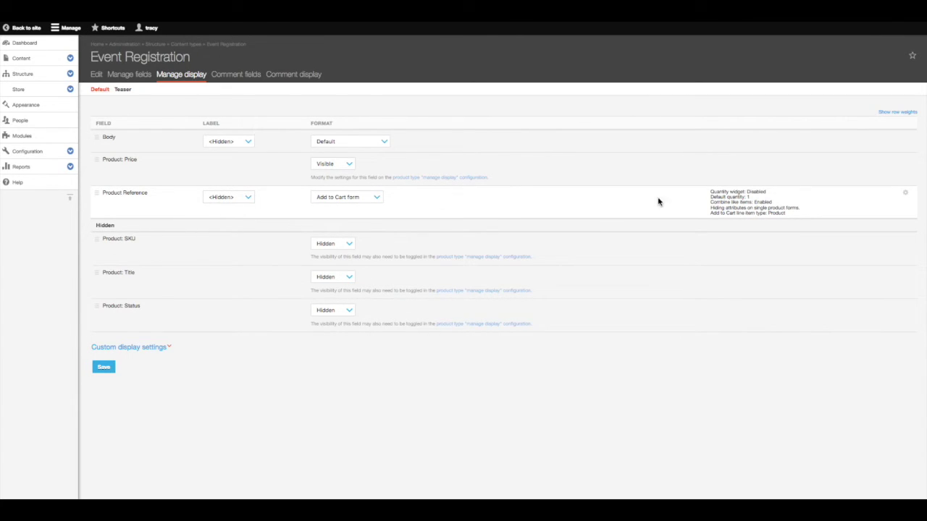
click(905, 194)
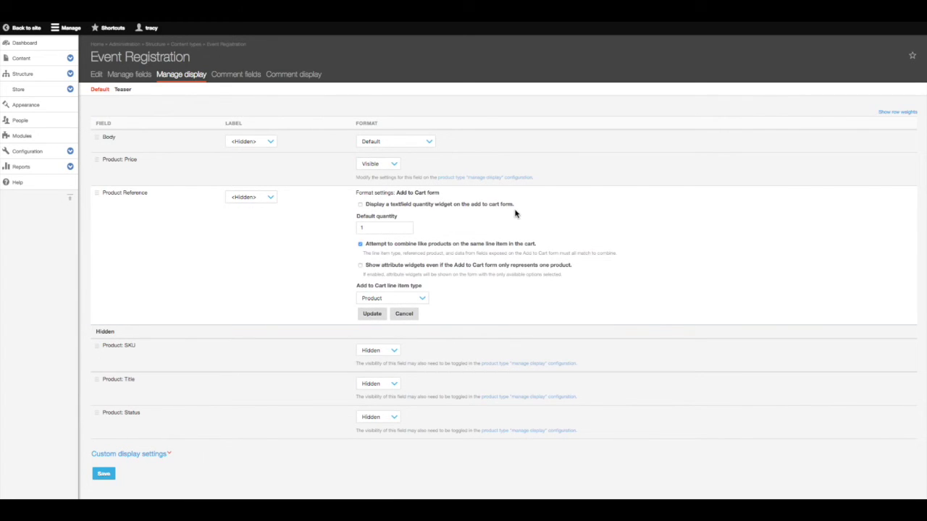
click(370, 300)
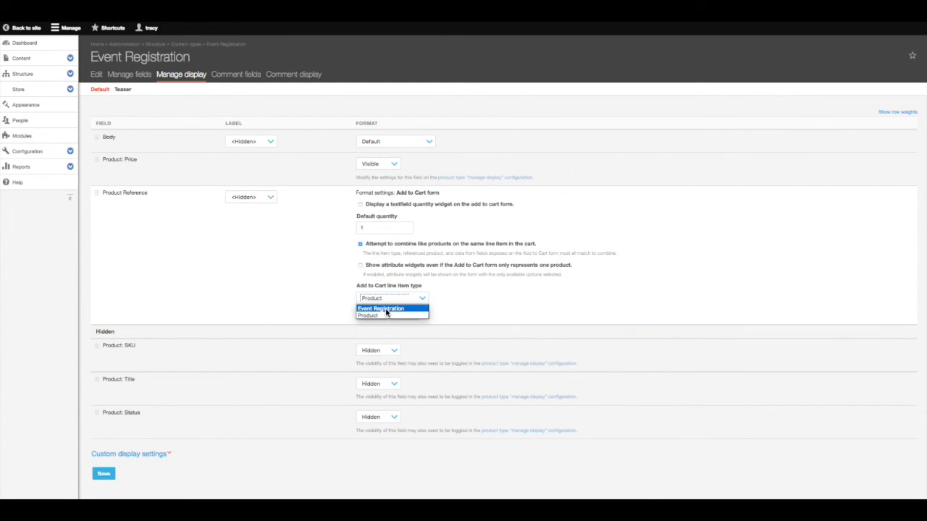
click(386, 309)
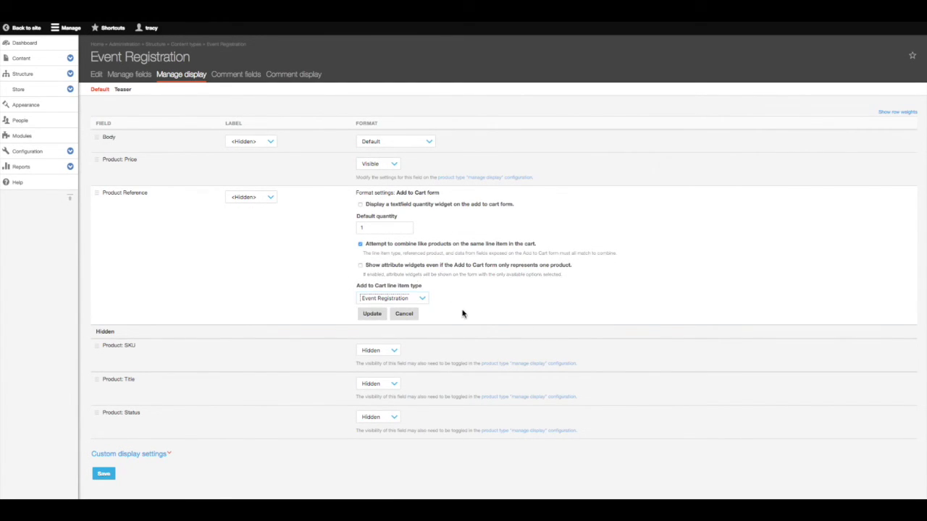
click(370, 315)
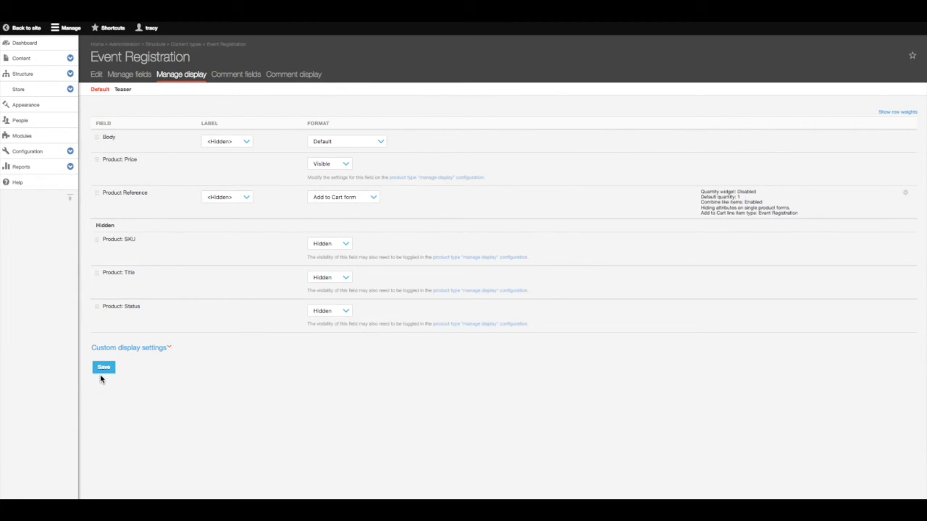
click(100, 371)
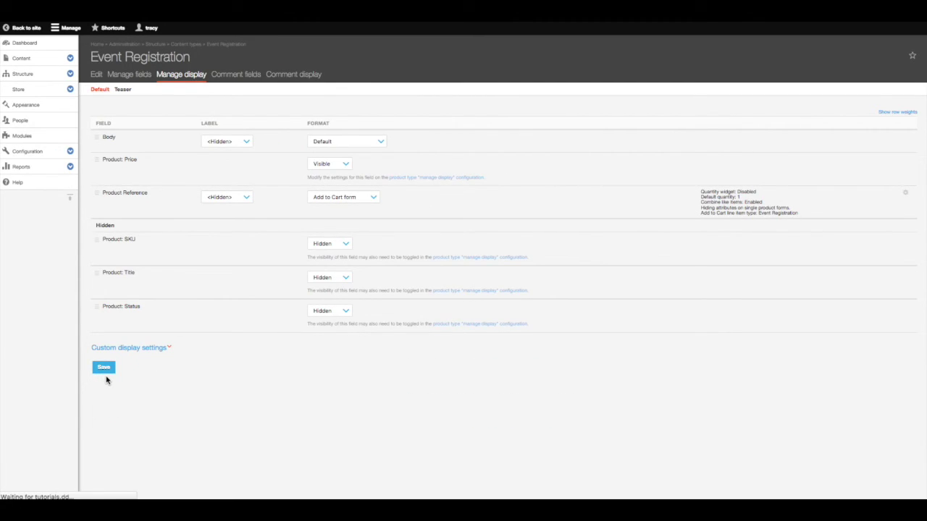
Add Dinner 1 from A Grand Dinner to the cart with Allergy selected and Peanuts noted
click(32, 62)
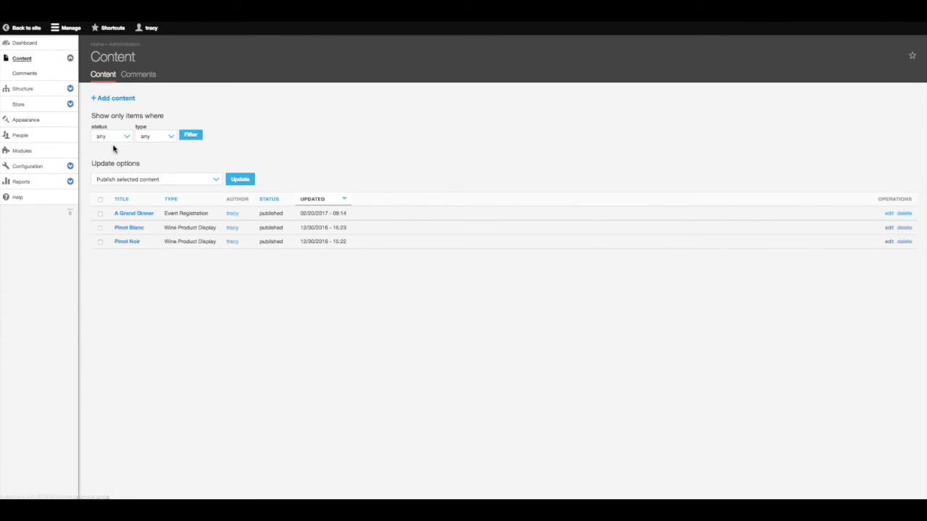
click(129, 214)
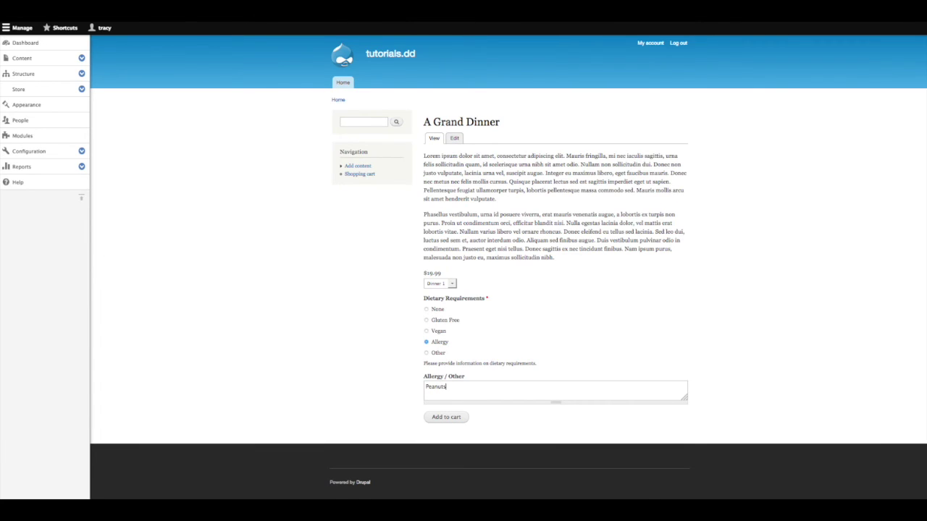
click(446, 420)
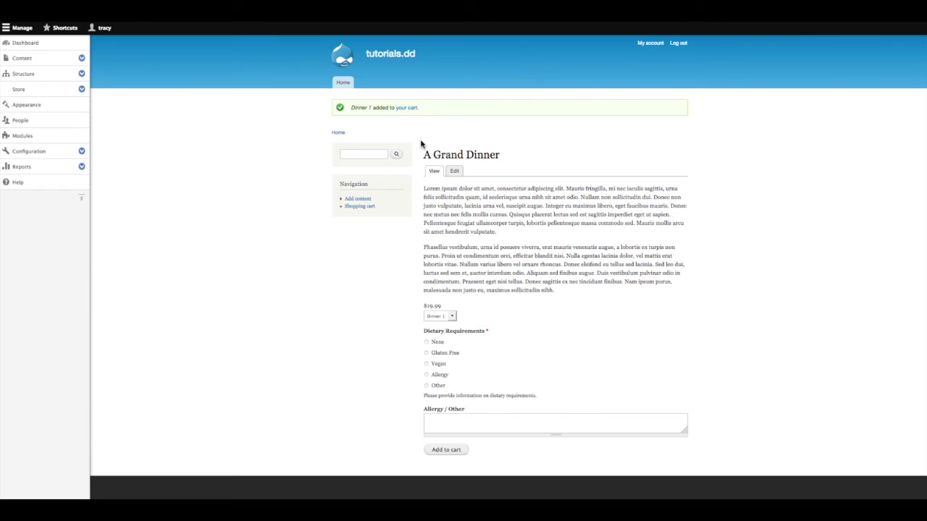
click(407, 108)
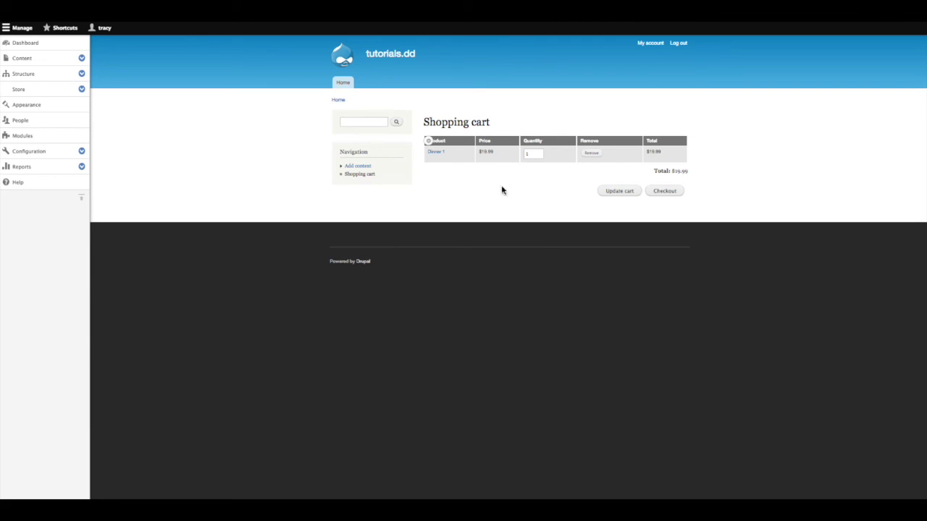
Open the Shopping cart form view for editing via the cart table's contextual links
click(428, 140)
click(433, 149)
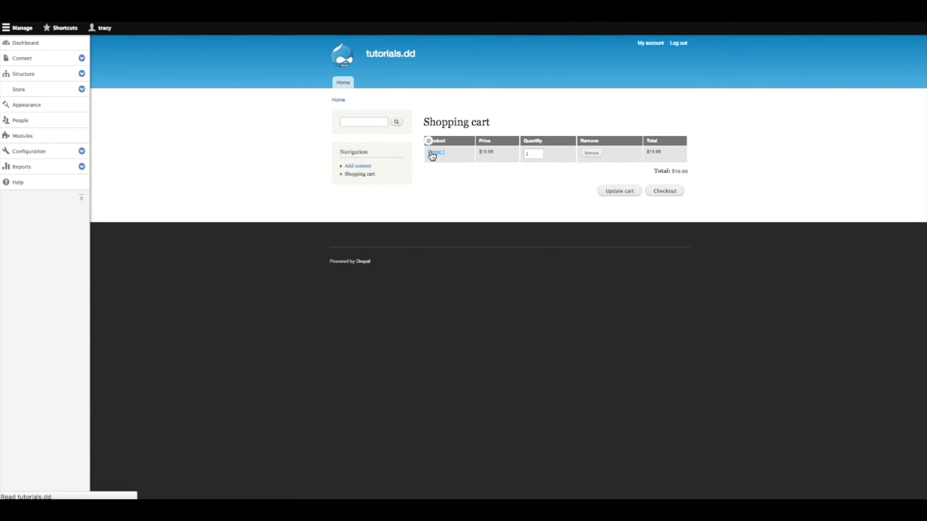